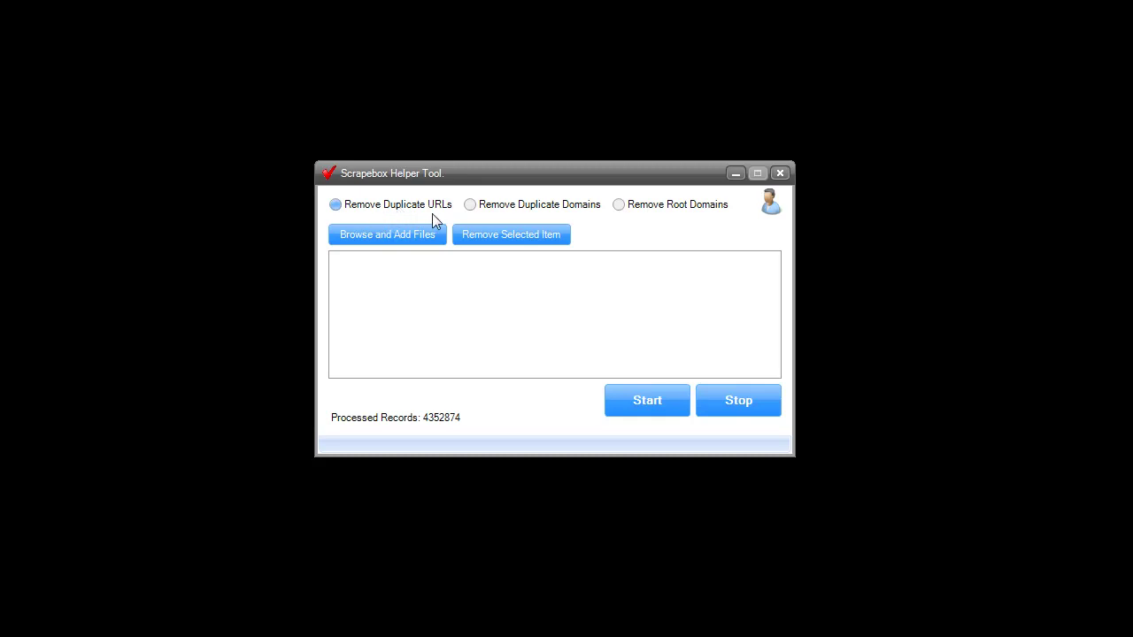
Step: Try the duplicate-domain and root-domain modes, then return to Remove Duplicate URLs
left_click(529, 212)
left_click(687, 214)
left_click(345, 208)
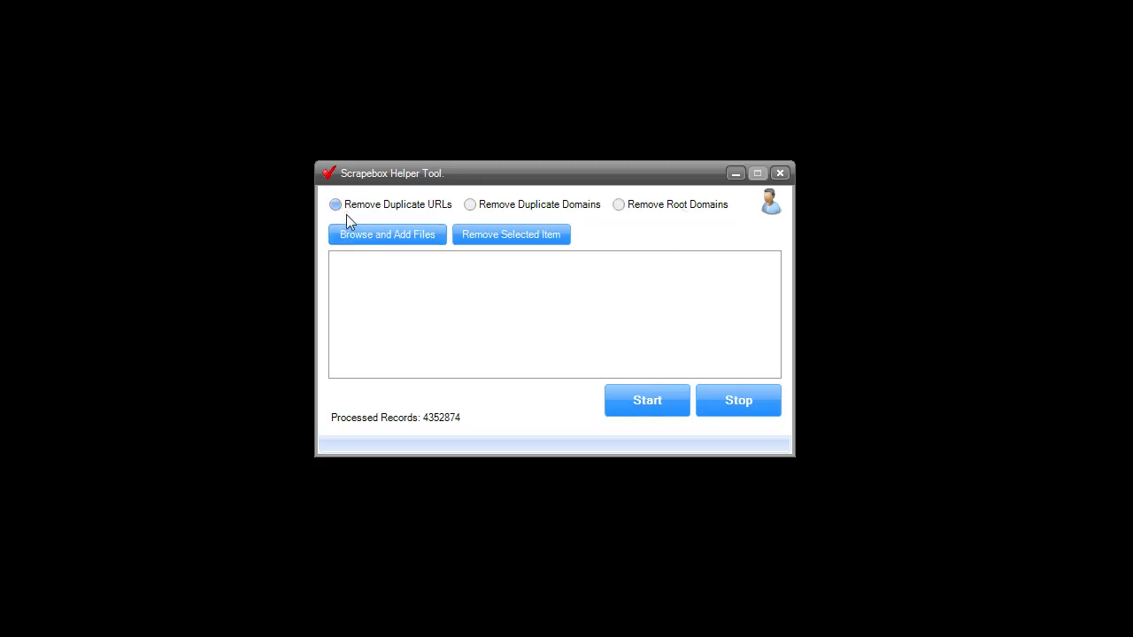
Step: Add fast222.txt, fast223.txt and fast224.txt to the input file list
left_click(398, 237)
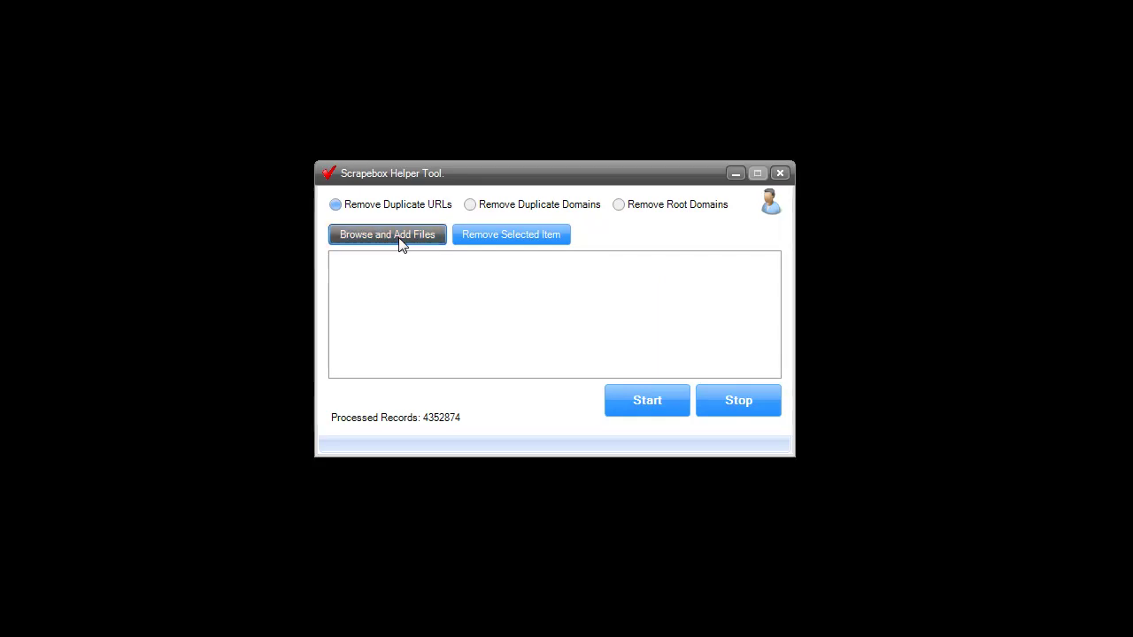
double_click(520, 310)
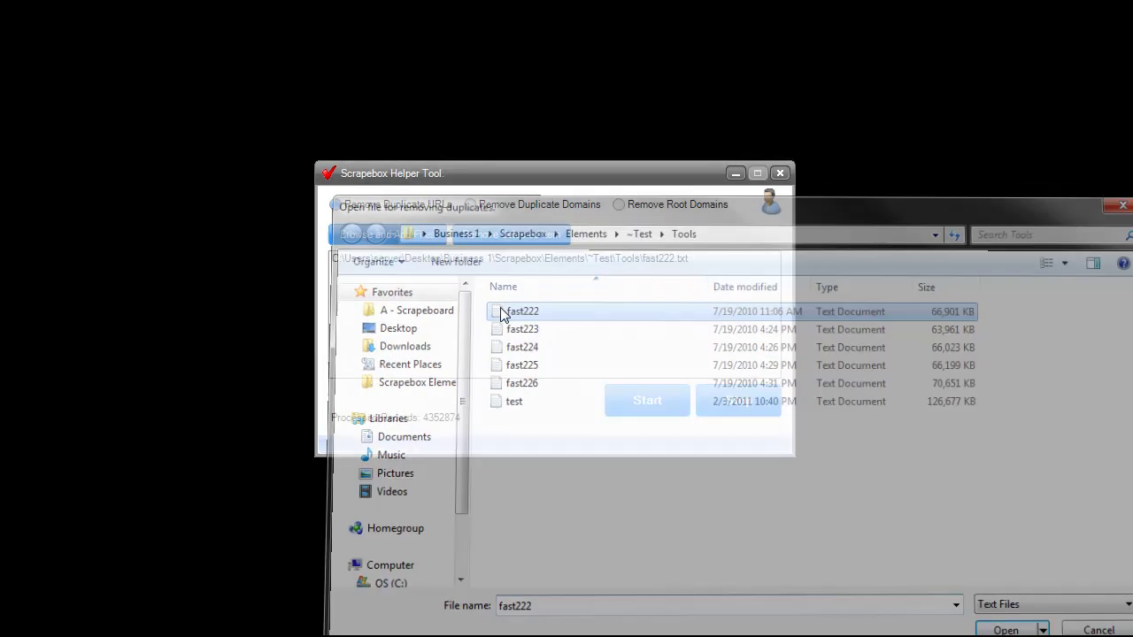
left_click(419, 243)
double_click(519, 327)
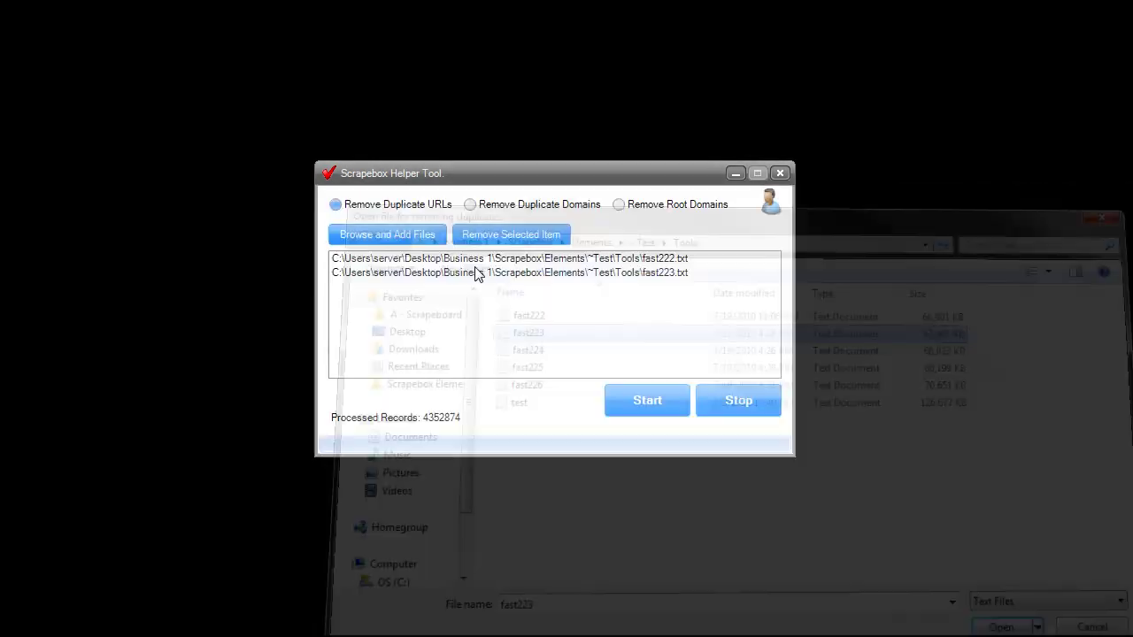
left_click(423, 233)
left_click(524, 347)
double_click(524, 349)
Step: Add fast225.txt and fast226.txt, then start the duplicate-URL removal job
left_click(402, 236)
left_click(522, 367)
double_click(523, 370)
left_click(414, 235)
left_click(531, 390)
double_click(531, 390)
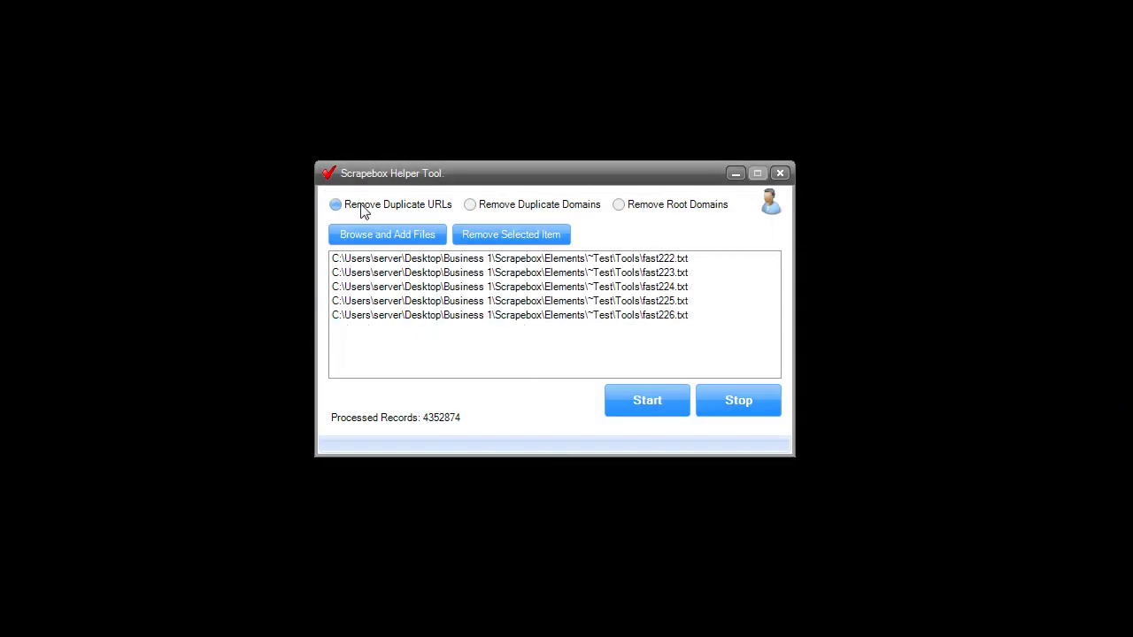
left_click(531, 259)
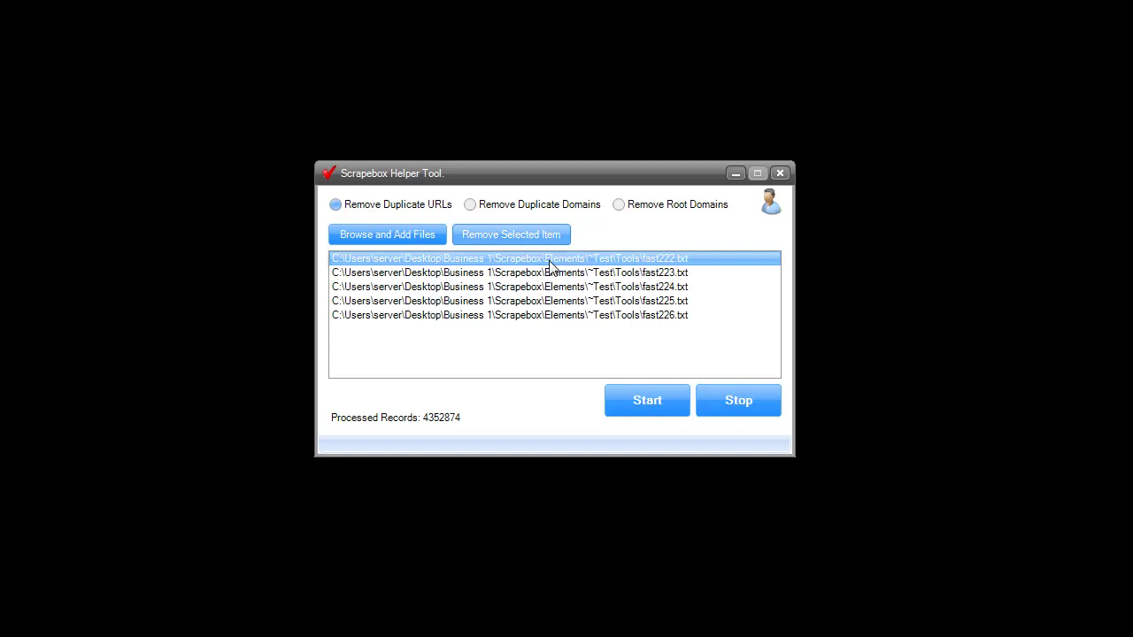
left_click(645, 404)
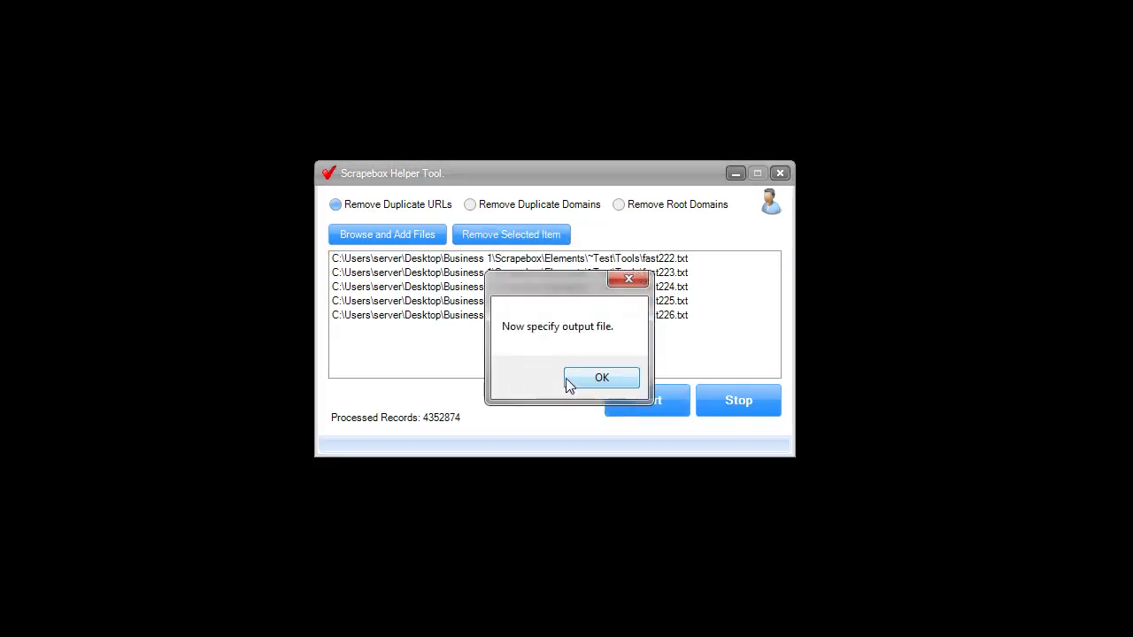
Step: Save the de-duplicated output as test1 in the Tools folder to begin processing
left_click(601, 378)
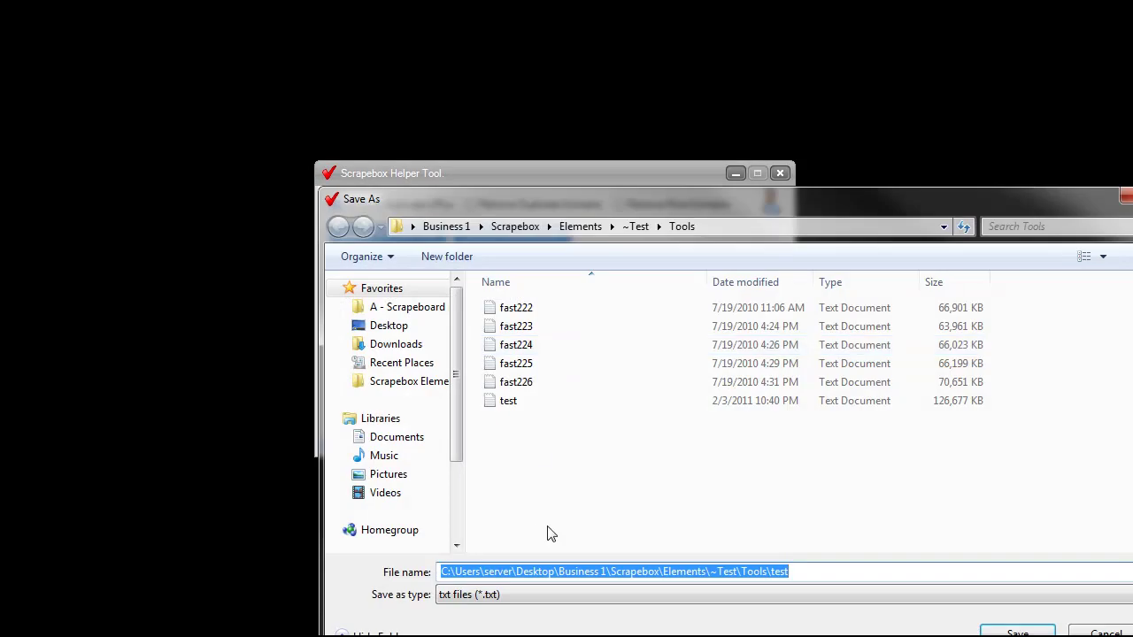
type("test1")
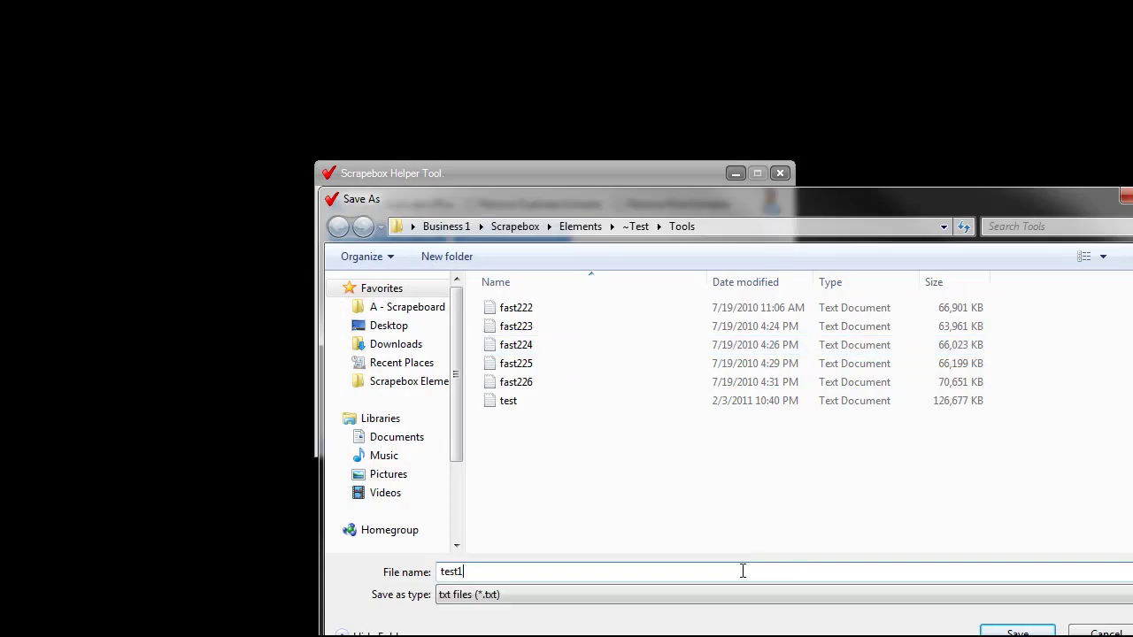
left_click(1018, 632)
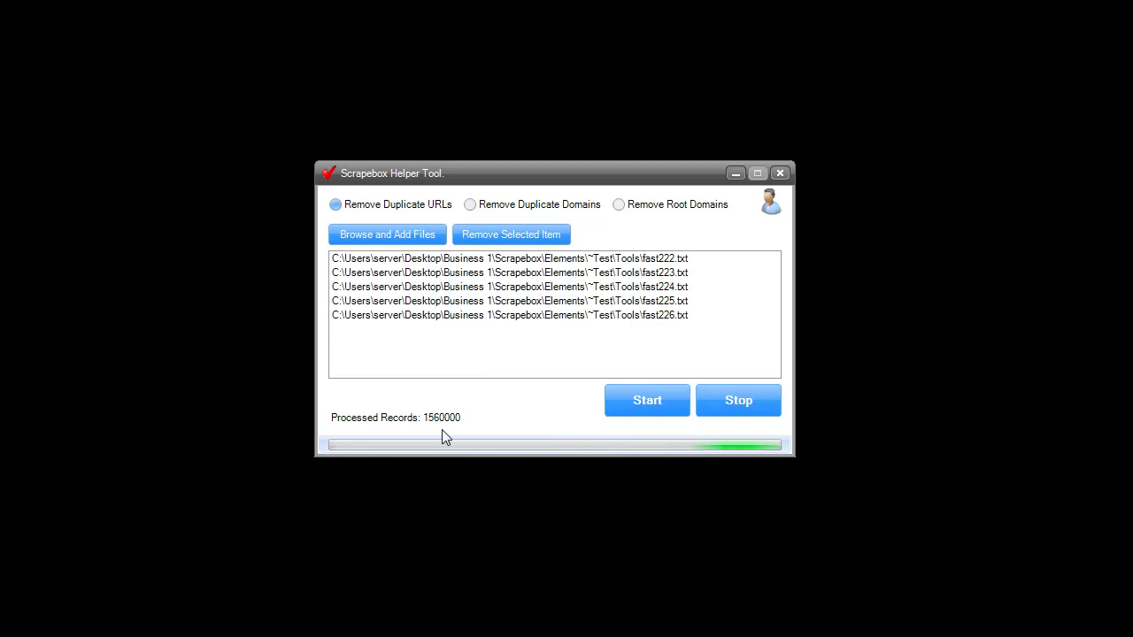
Step: Wait for the duplicate-URL job to reach 4352874 records, then dismiss the Job Finished notice
left_click(503, 312)
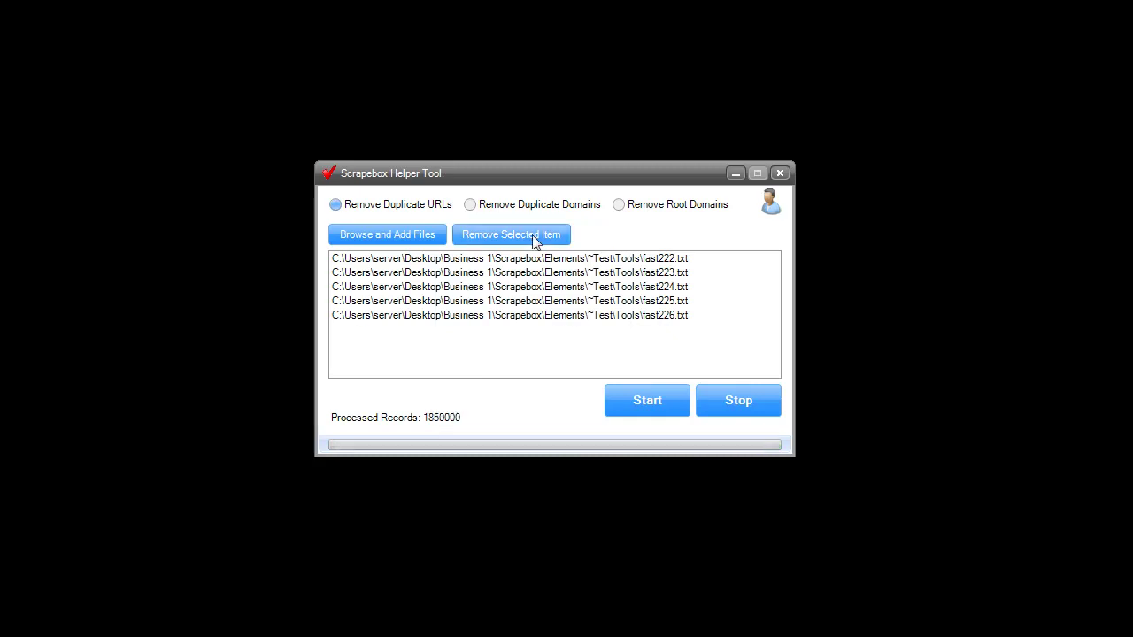
left_click(661, 324)
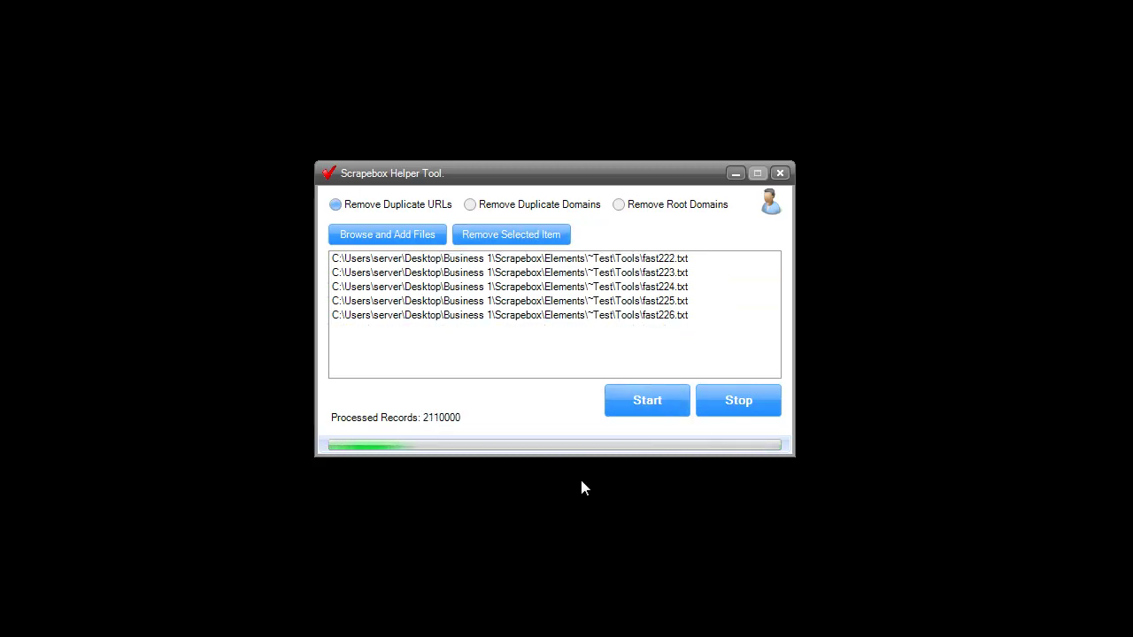
left_click(643, 260)
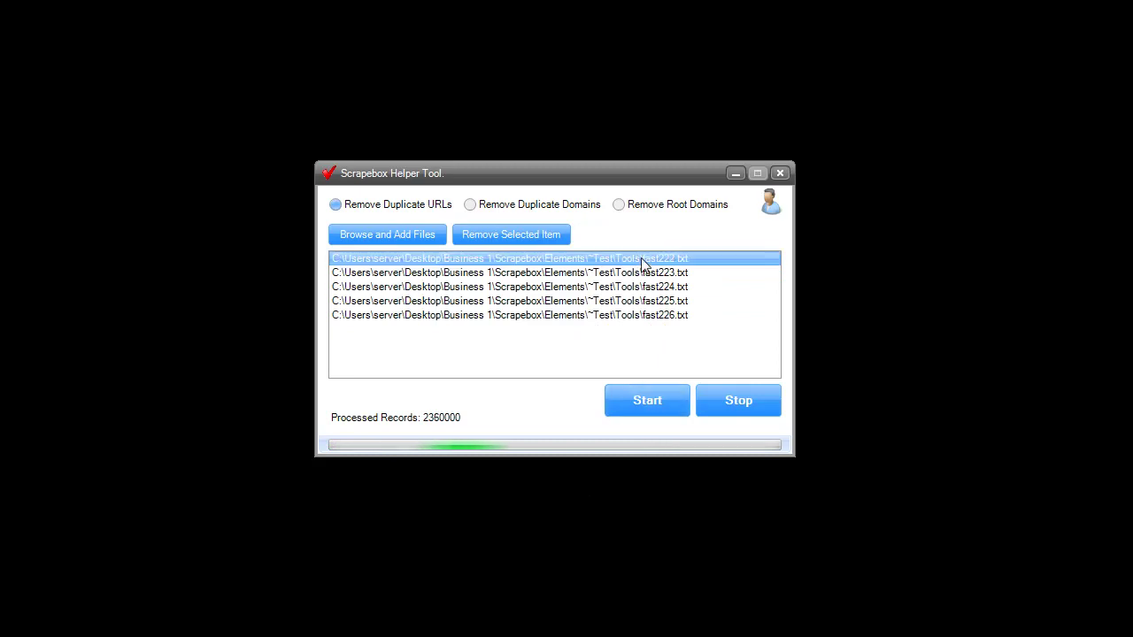
left_click(653, 318)
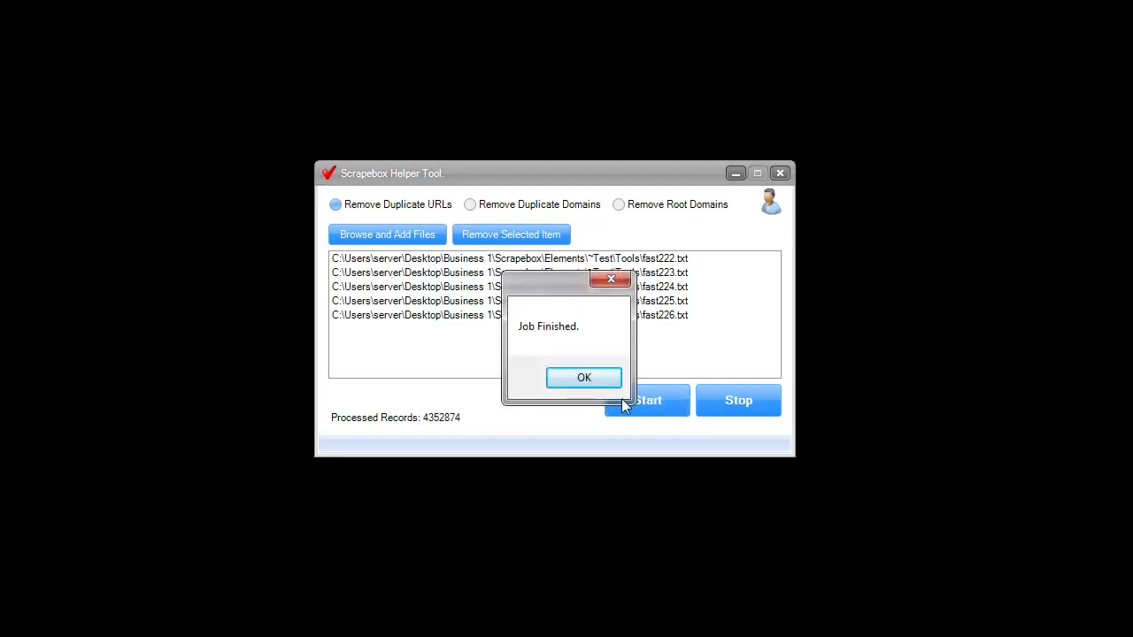
left_click(607, 379)
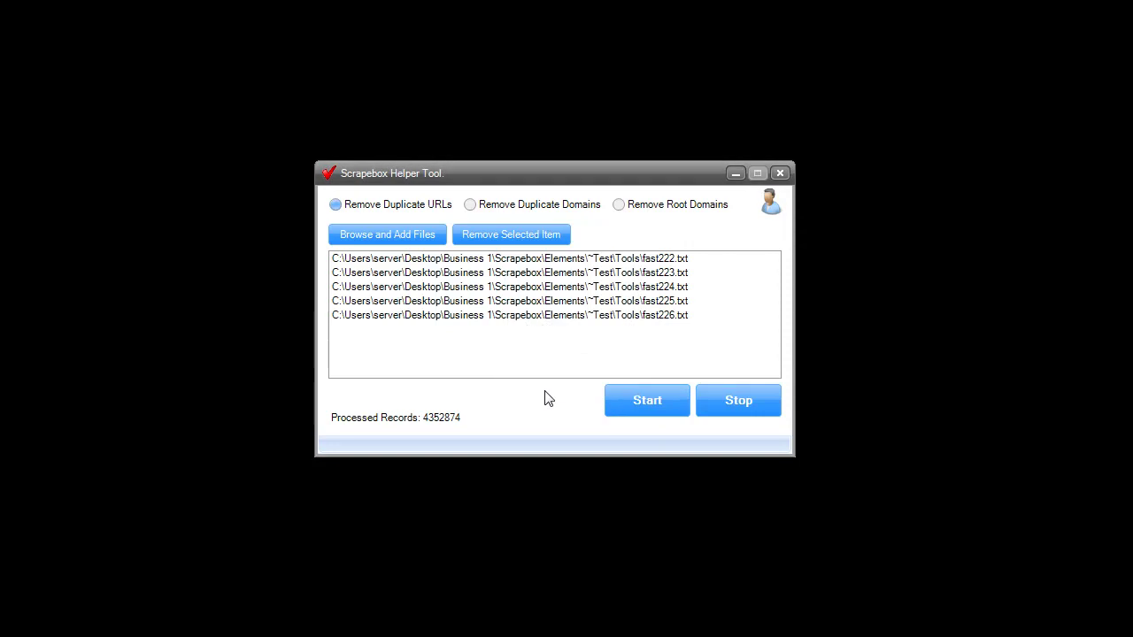
Step: Remove fast222 through fast226 from the input file list until it is empty
left_click(439, 267)
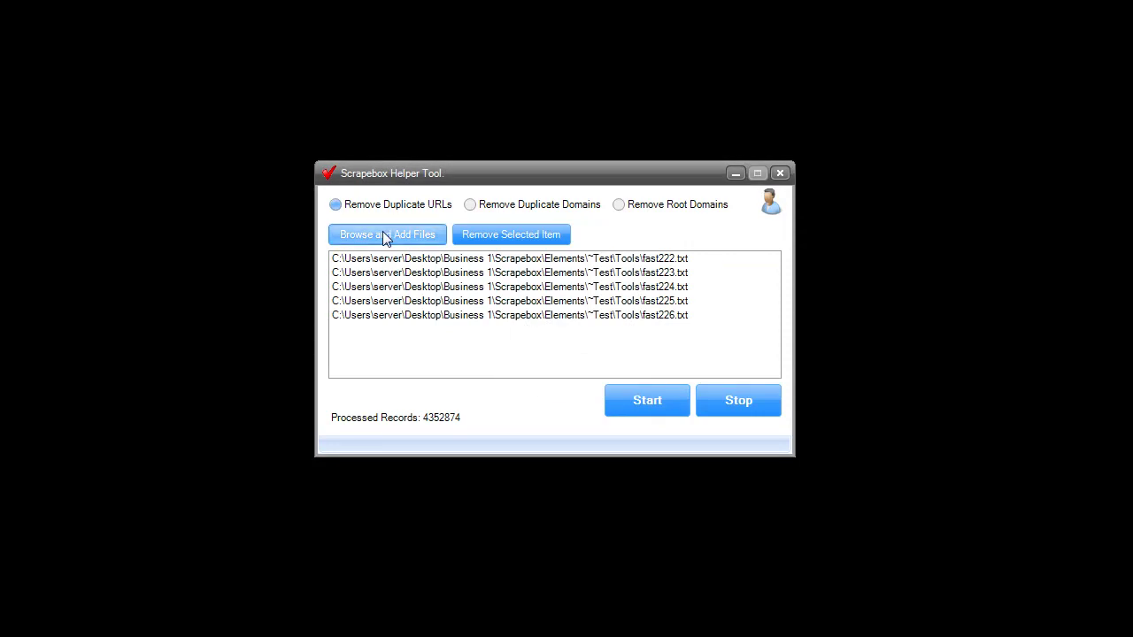
left_click(395, 289)
left_click(390, 354)
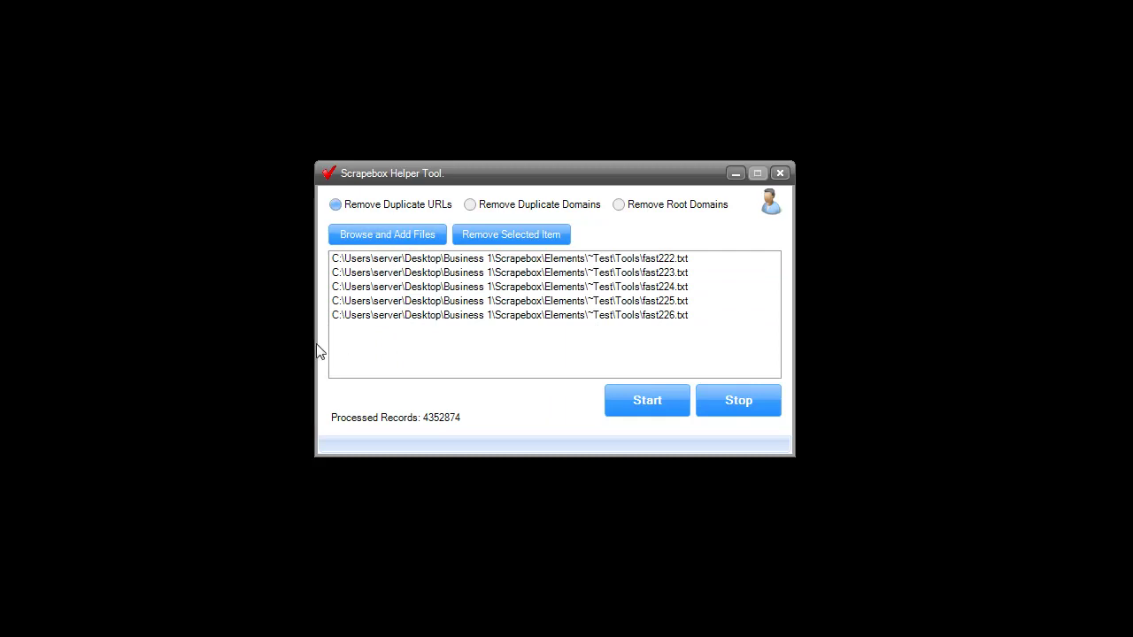
left_click(623, 315)
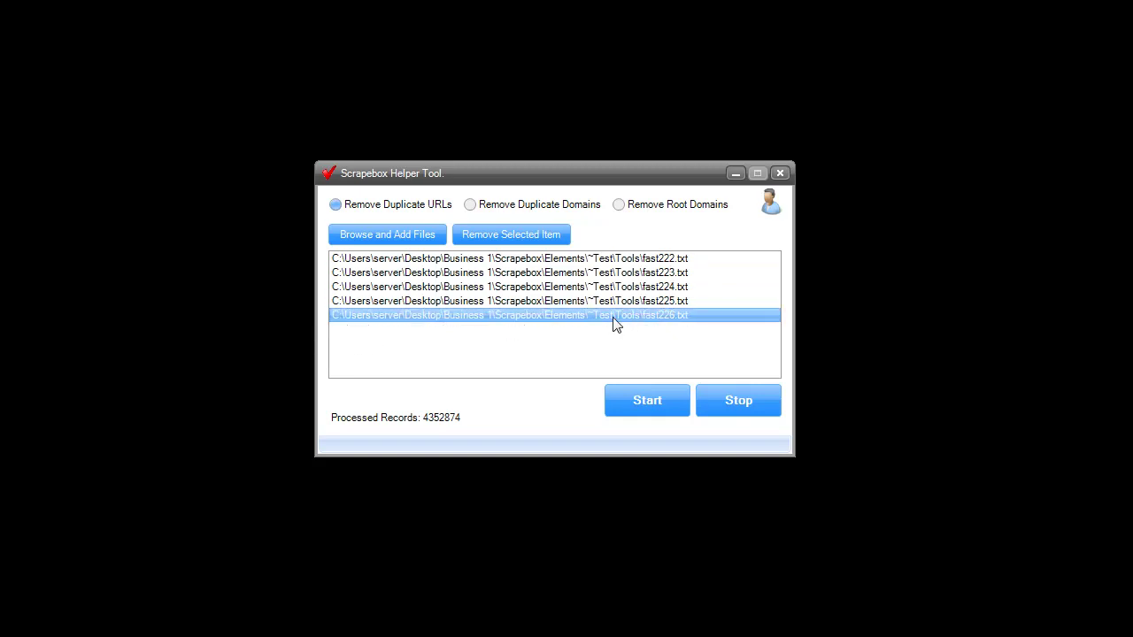
left_click(469, 273)
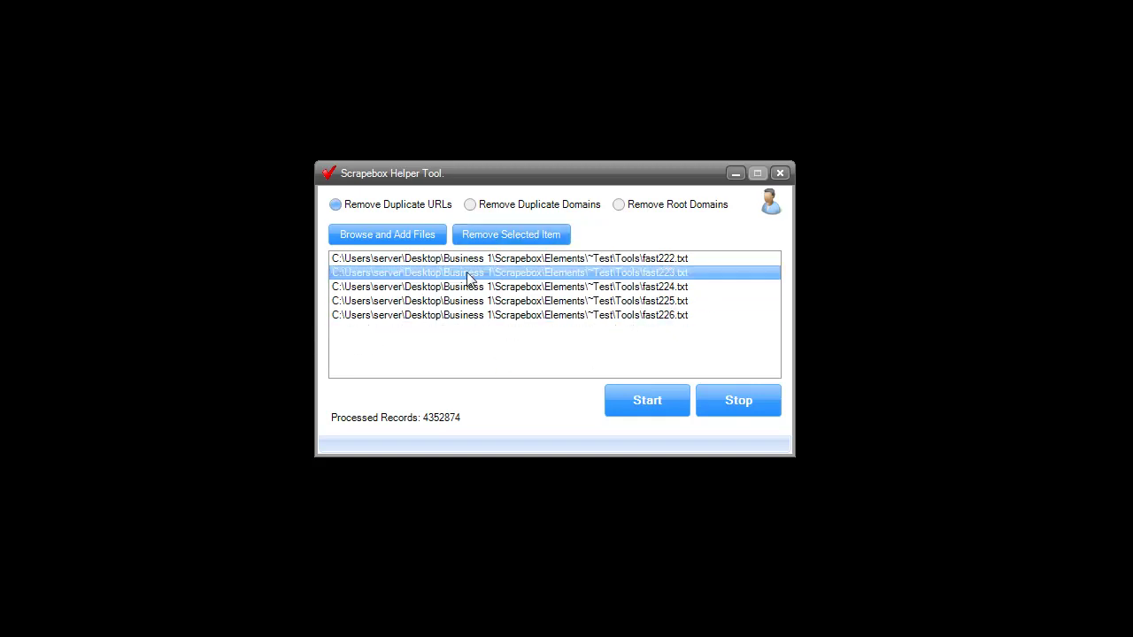
left_click(482, 258)
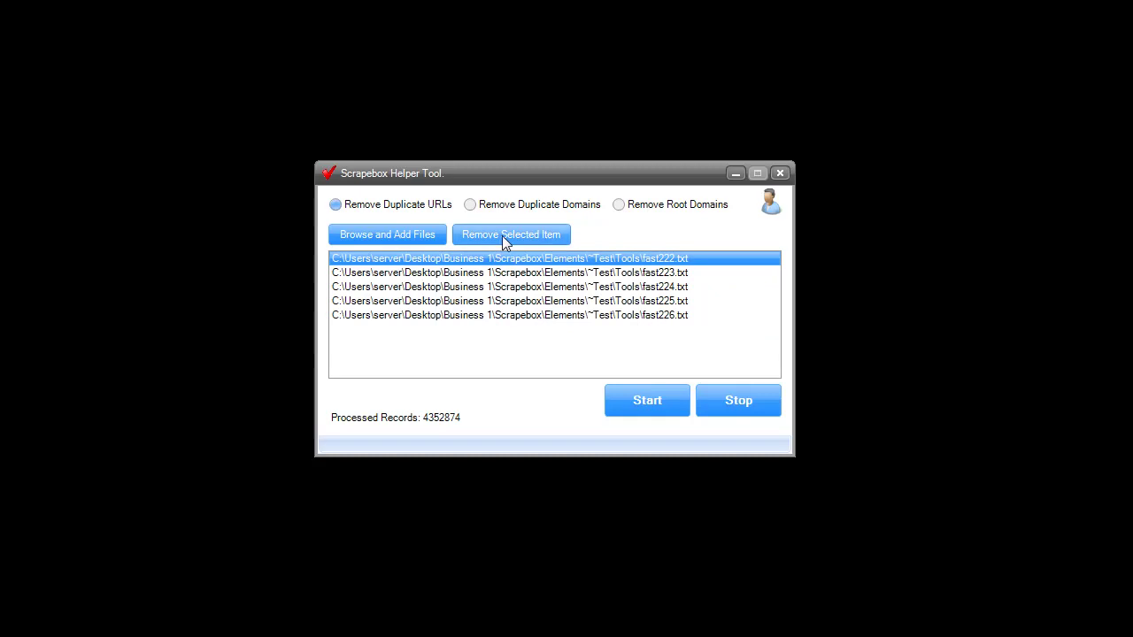
left_click(503, 233)
left_click(503, 233)
left_click(503, 233)
left_click(502, 234)
left_click(503, 234)
Step: Add test1.txt as the only input and set the mode to Remove Root Domains
left_click(390, 234)
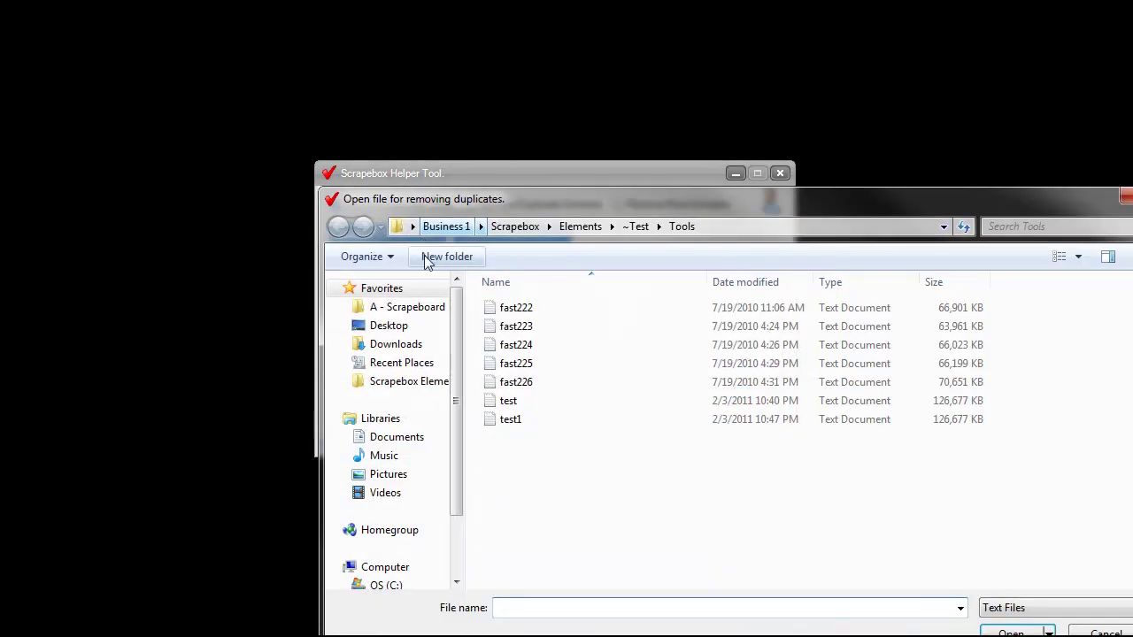
double_click(514, 420)
left_click(618, 204)
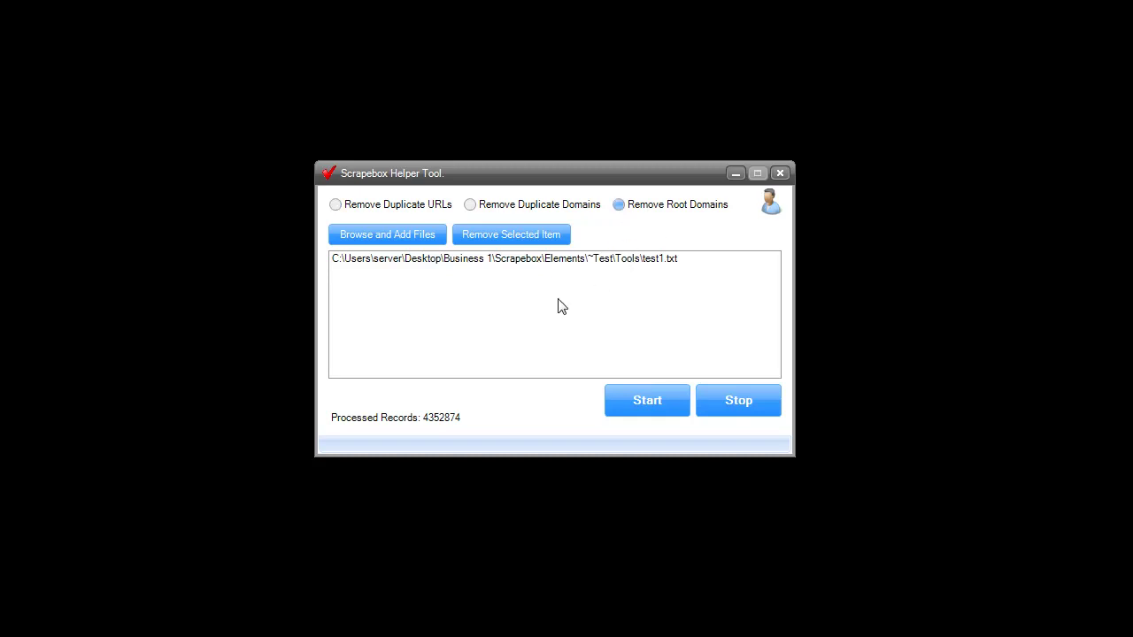
Step: Start the root-domain job on test1.txt, saving its output back as test1
left_click(625, 395)
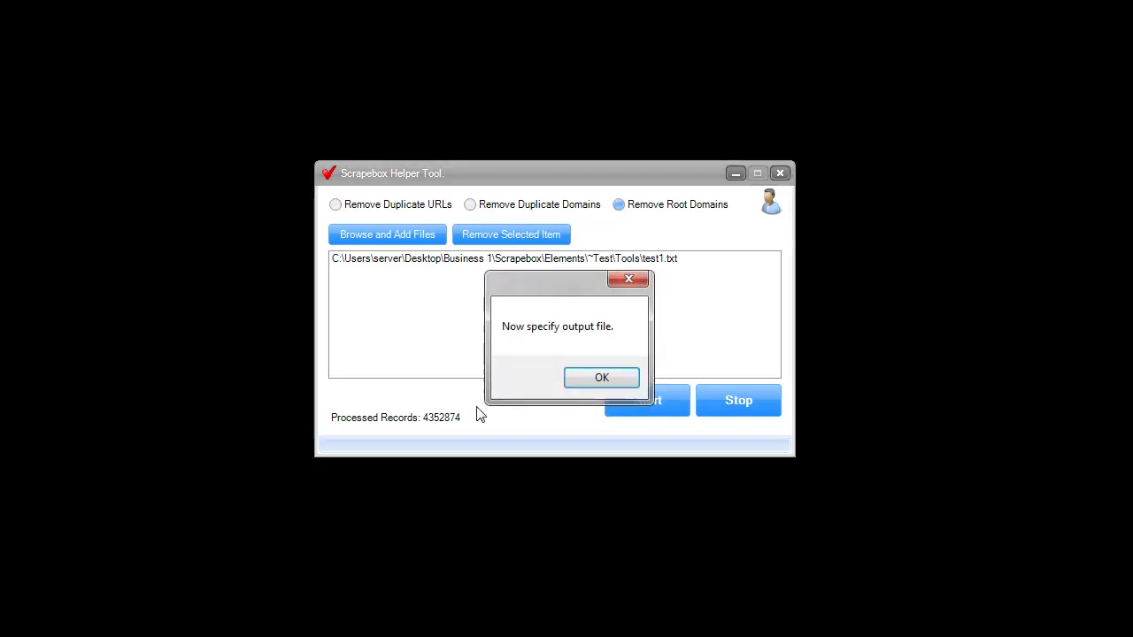
left_click(599, 378)
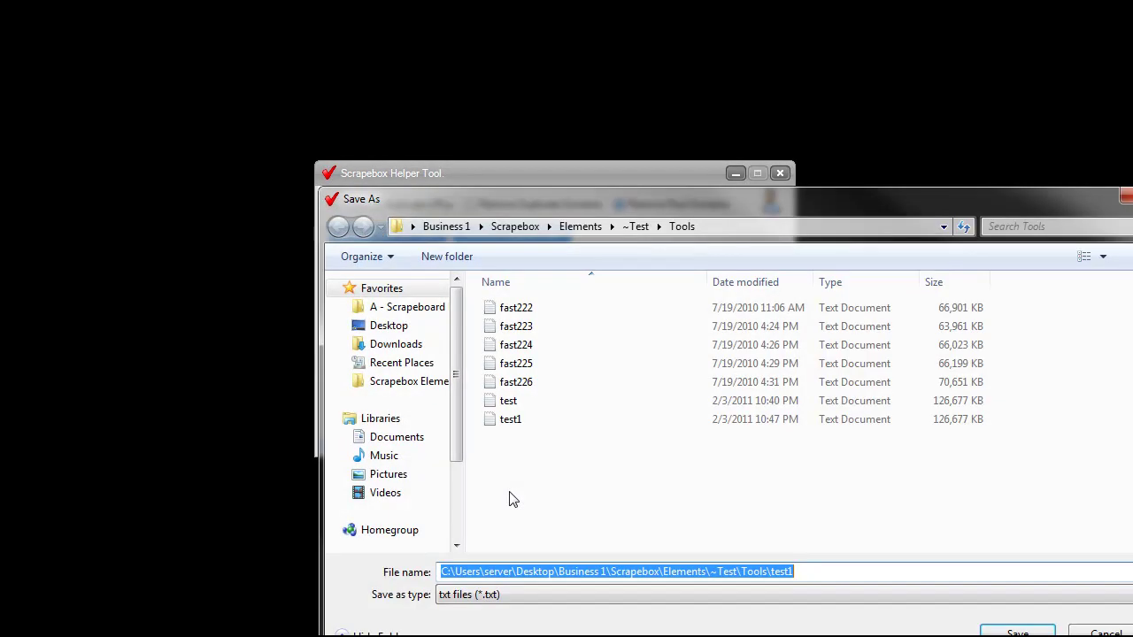
type("test1")
key("Return")
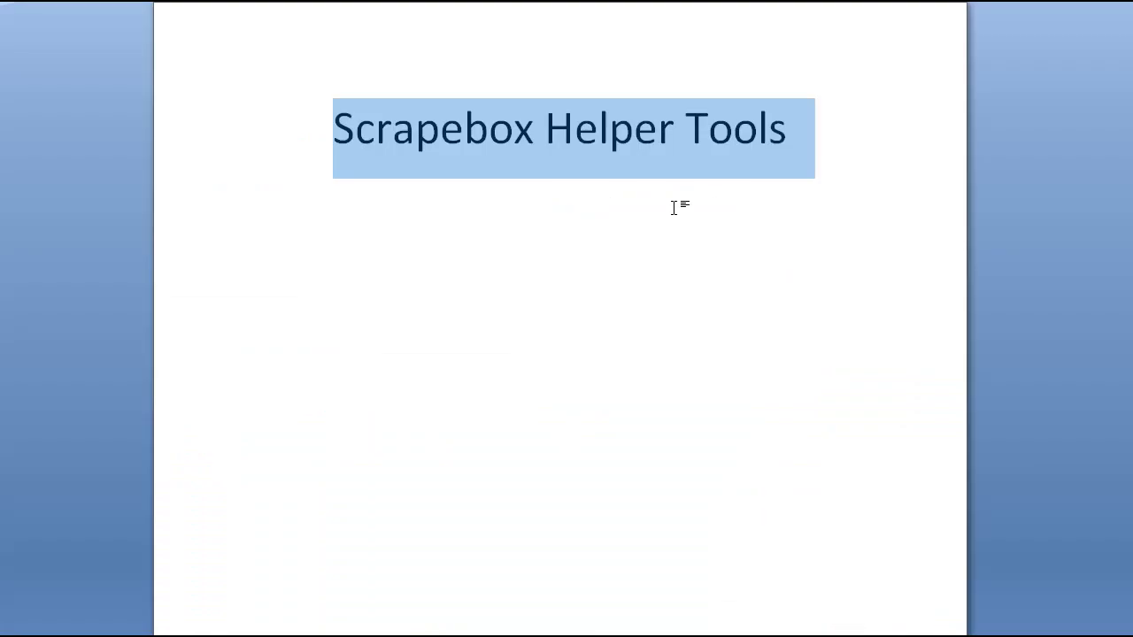
left_click(829, 169)
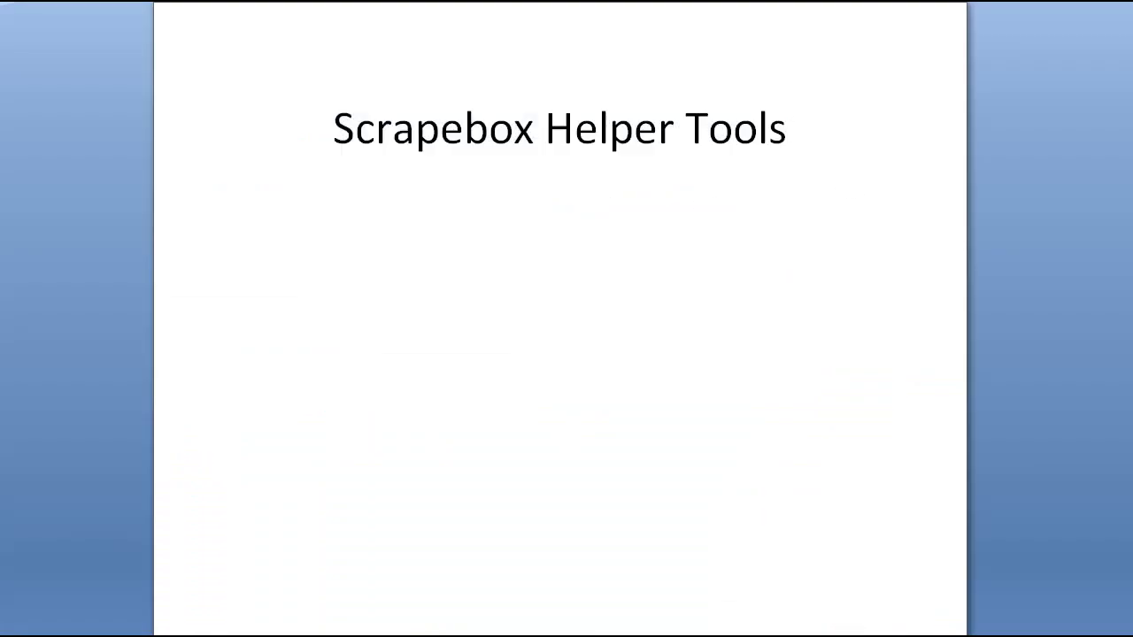
key("Return")
type("http://www.site.com")
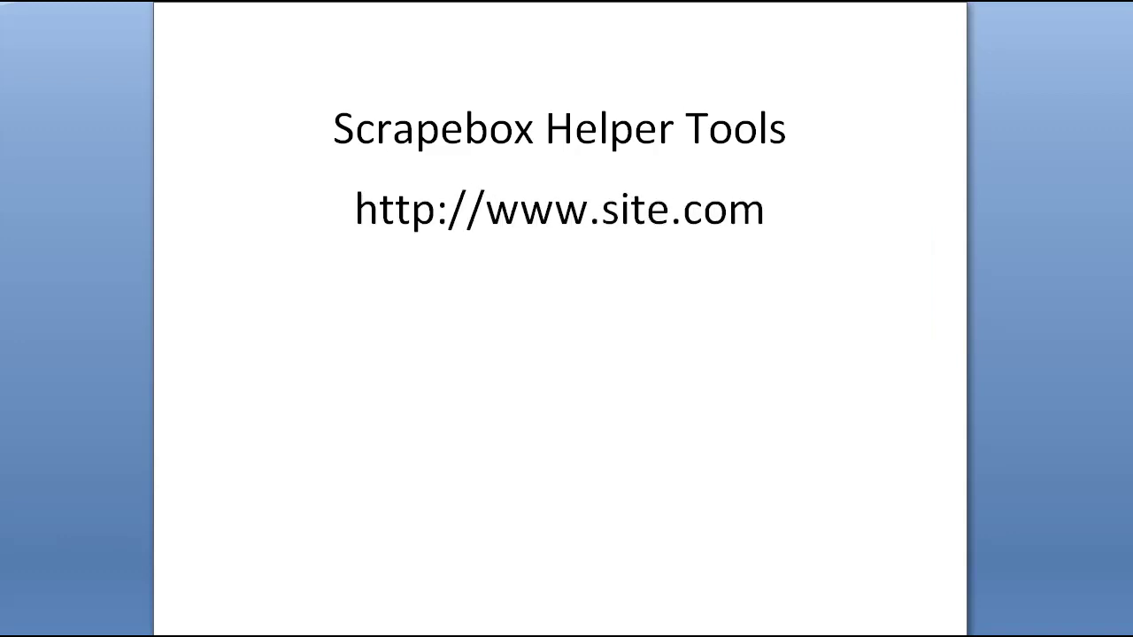
type("/")
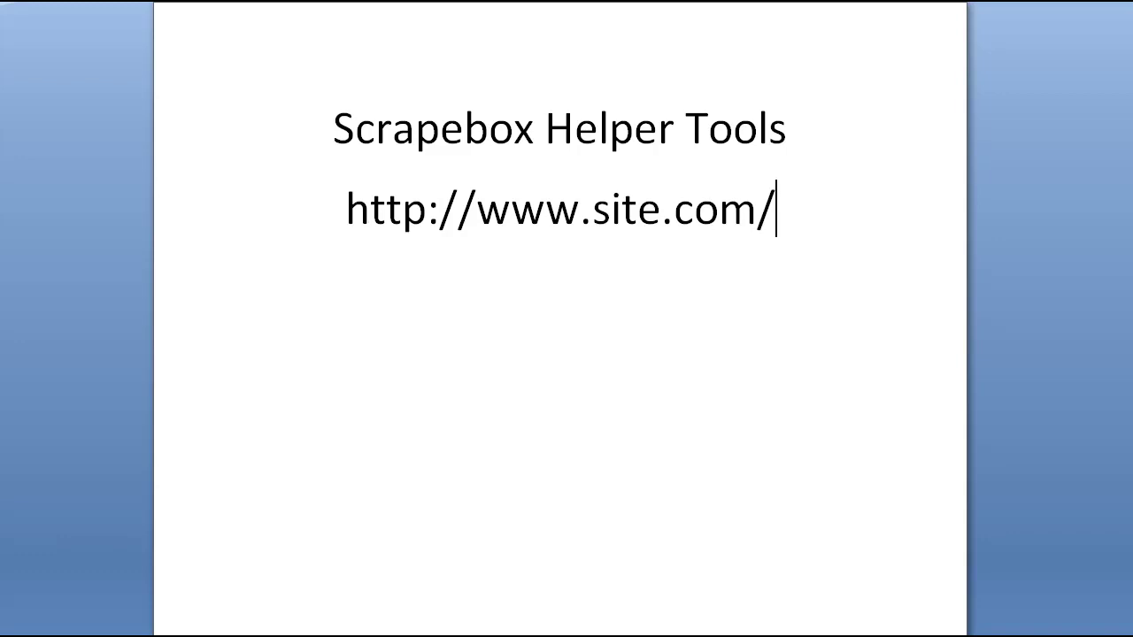
type("page.htm")
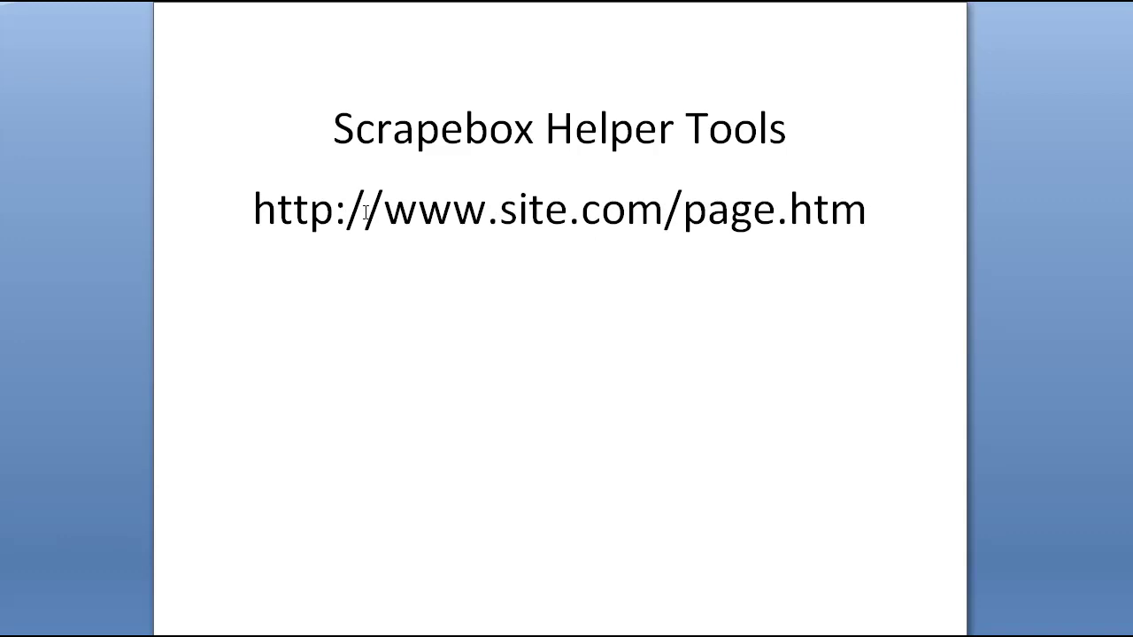
key("BackSpace")
key("BackSpace")
key("BackSpace")
key("BackSpace")
key("BackSpace")
key("BackSpace")
key("BackSpace")
key("BackSpace")
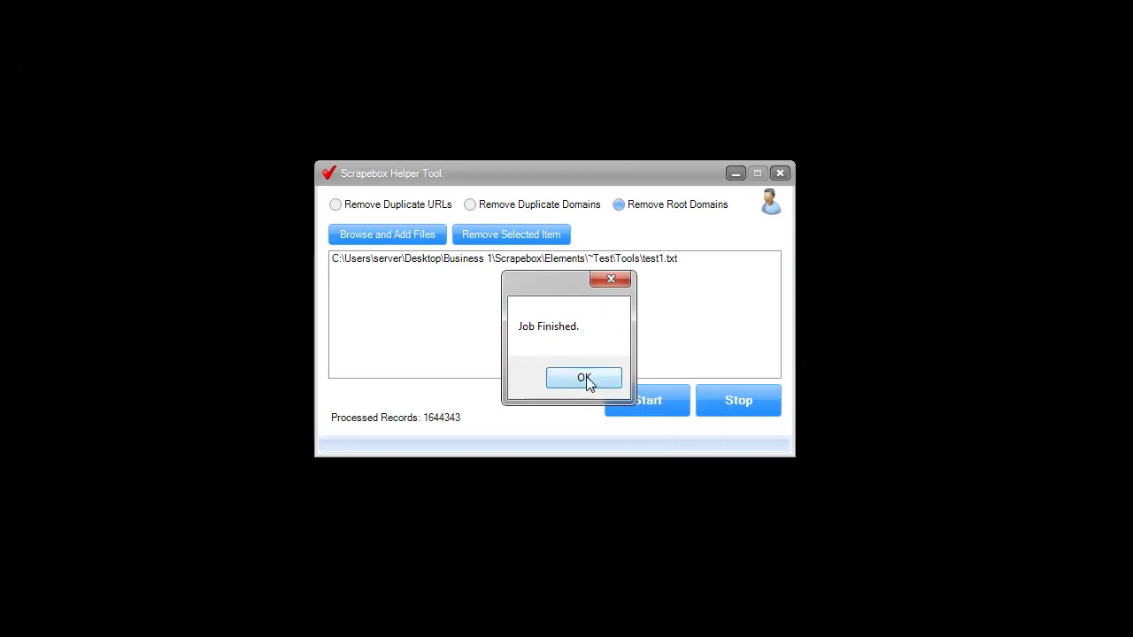
left_click(584, 378)
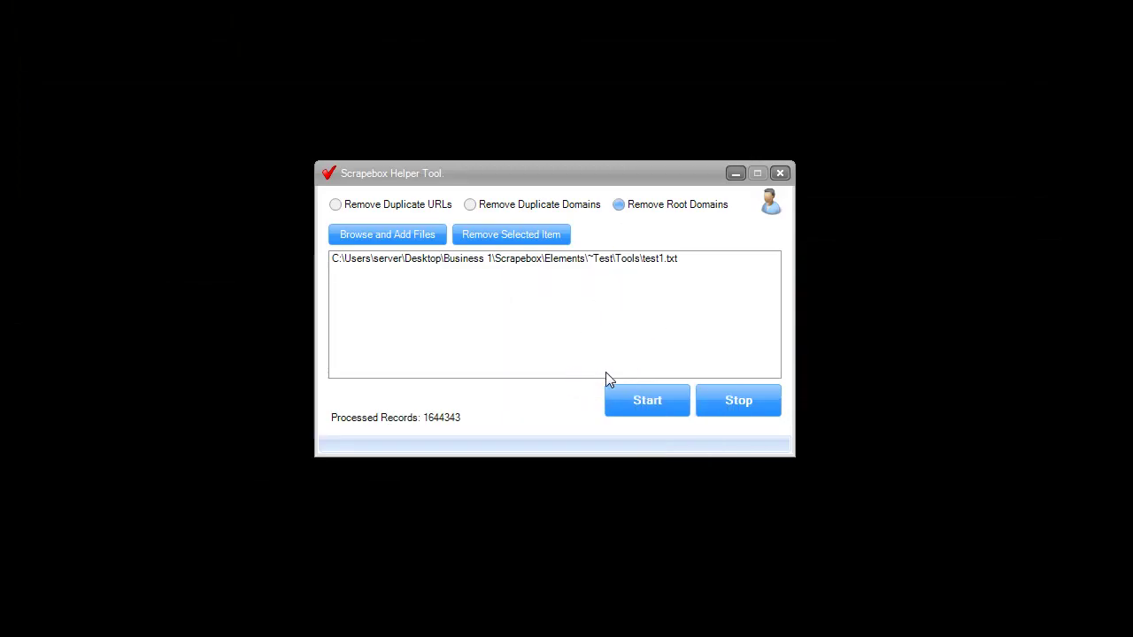